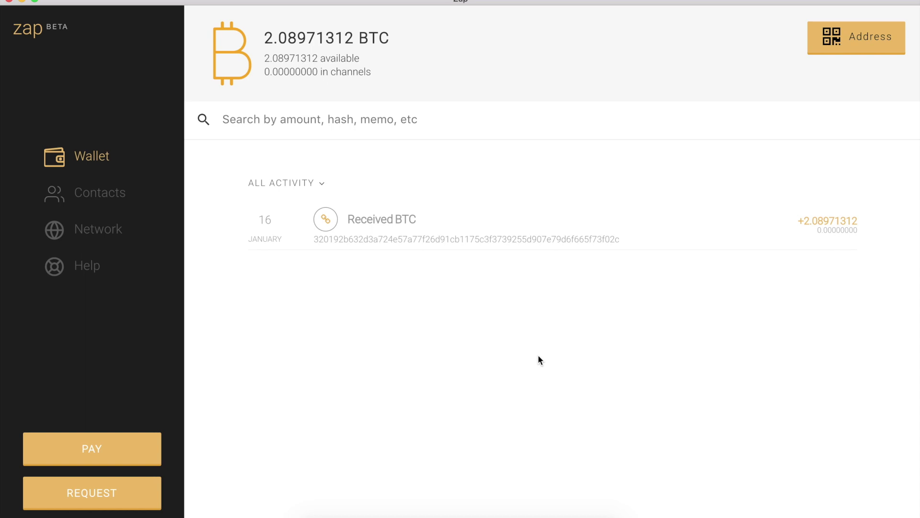
Inspect the received transaction's details, then show Zap's empty Contacts list.
left_click(481, 241)
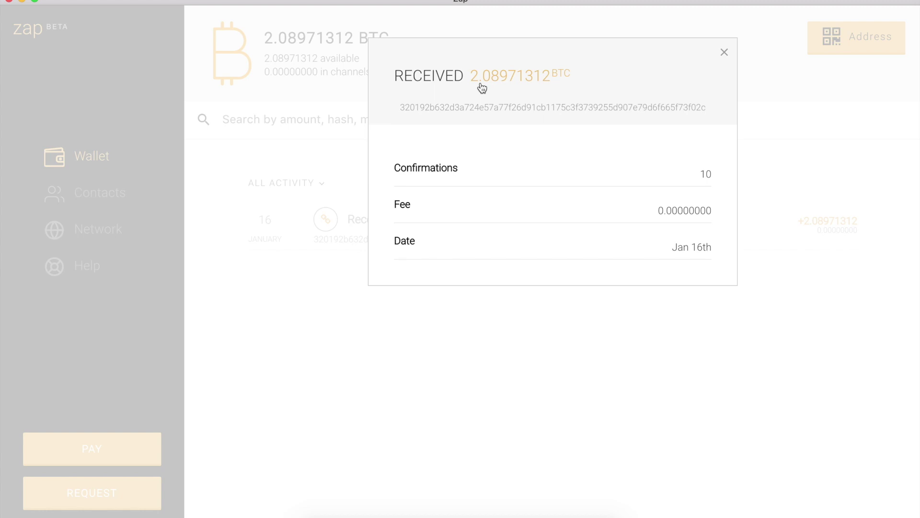
left_click(726, 55)
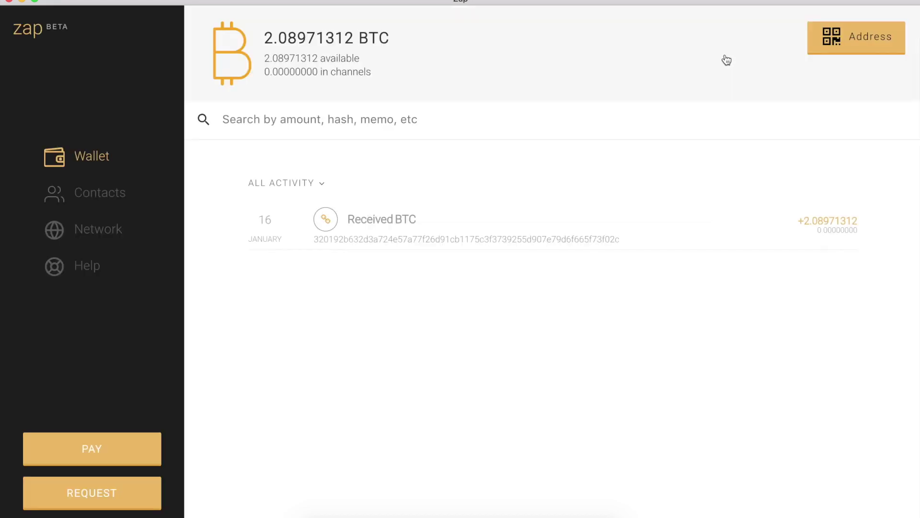
left_click(115, 198)
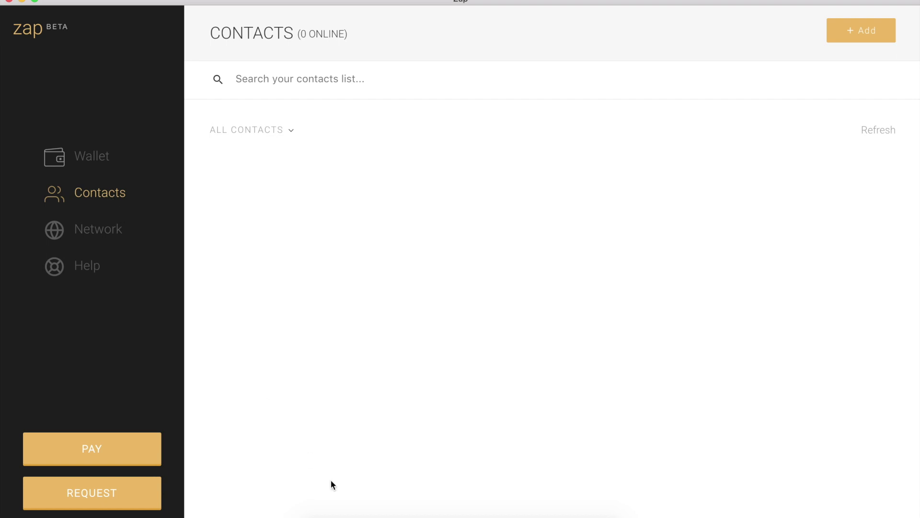
Load yalls.org in a new Chrome tab and open the 'Problems with StarBlocks' article.
left_click(354, 512)
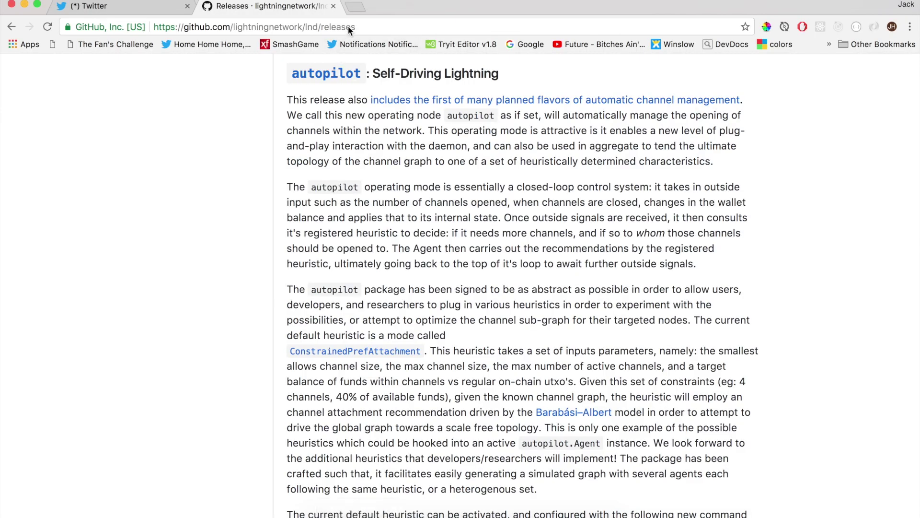
left_click(355, 6)
type("yalls.org")
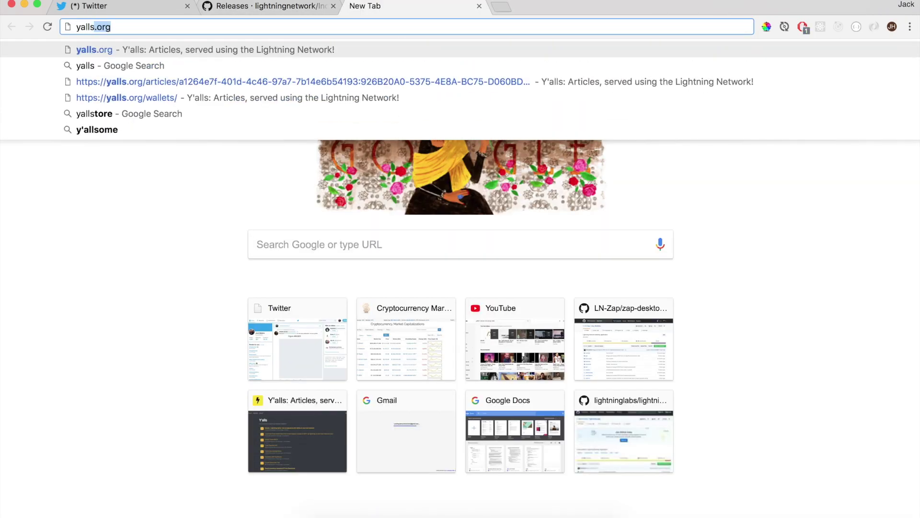
key("Return")
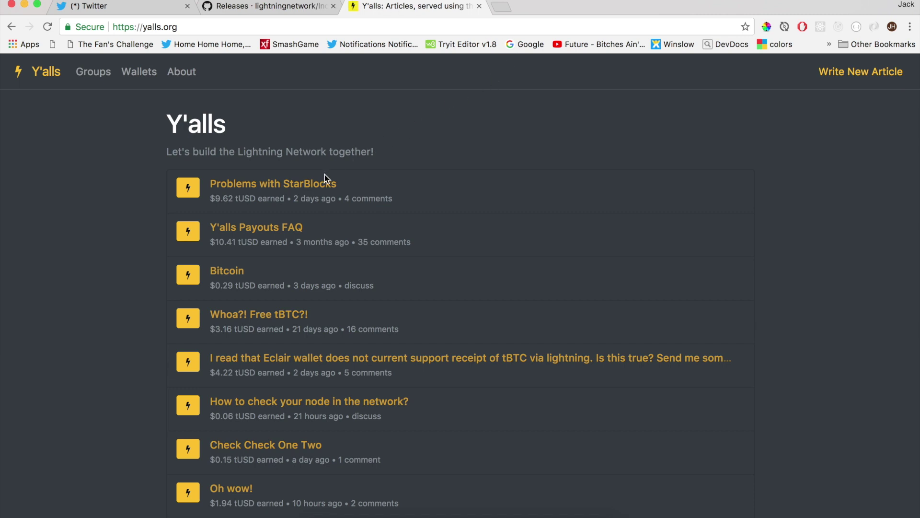
left_click(316, 187)
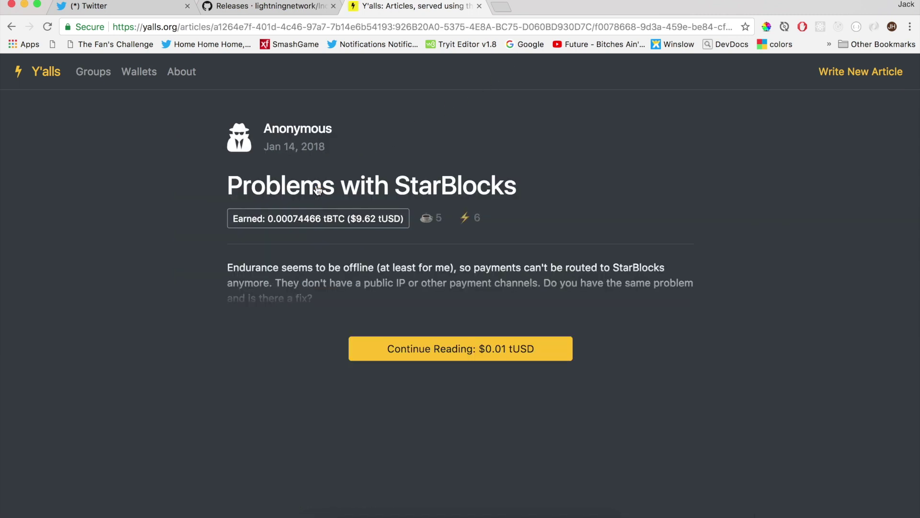
Generate the article's Lightning invoice for continued reading, copy it, and return to Zap.
left_click(397, 349)
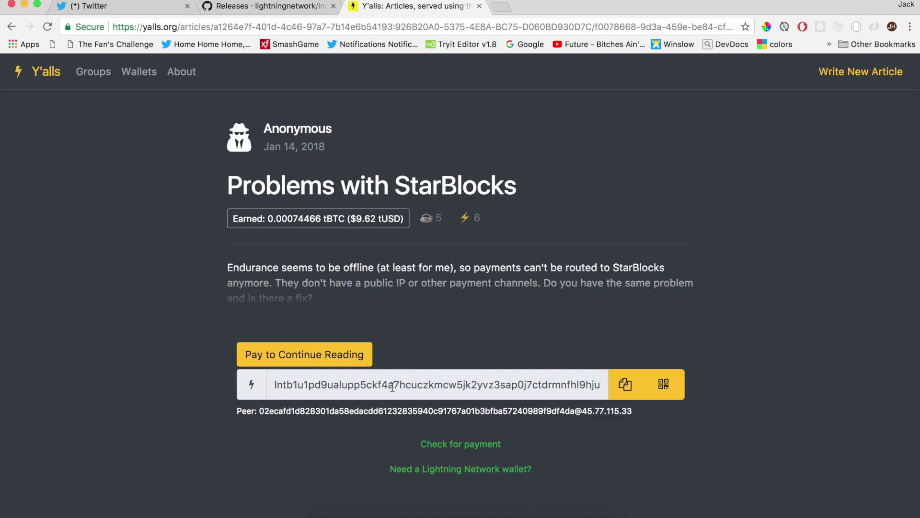
key("super+Tab")
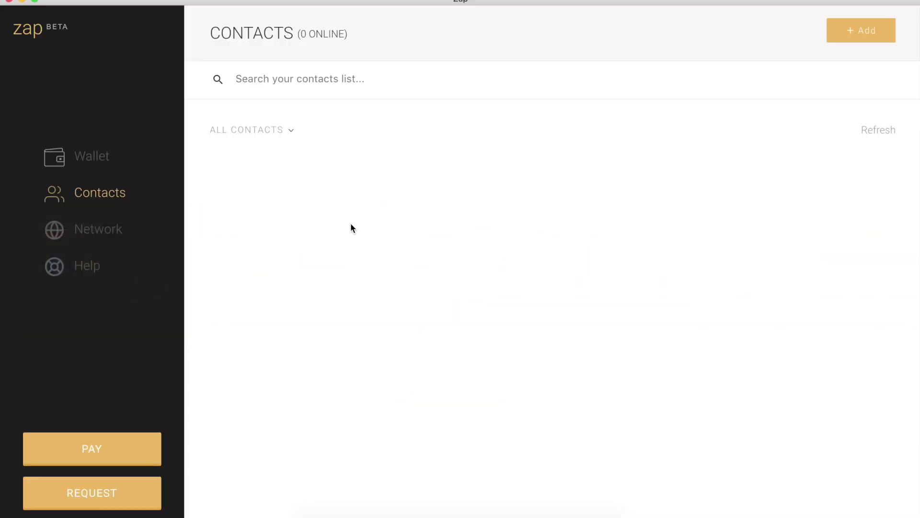
key("super+Tab")
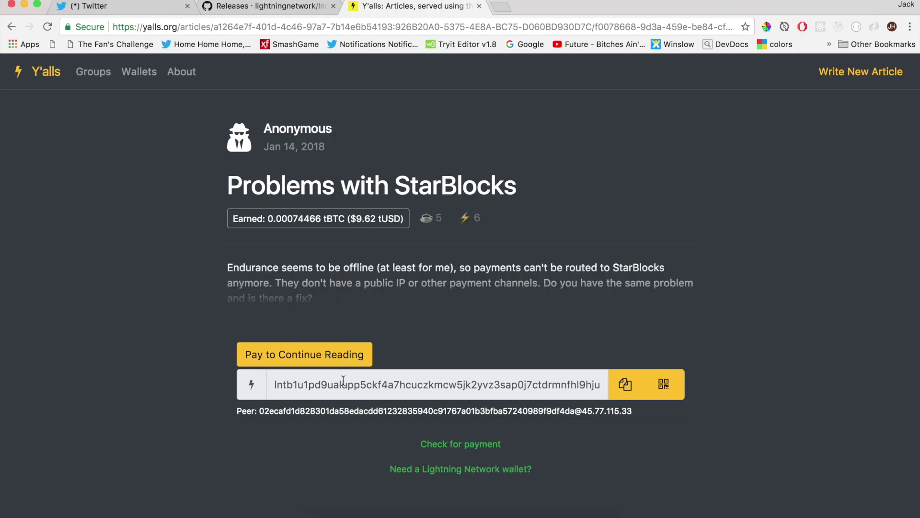
left_click(343, 384)
key("super+Tab")
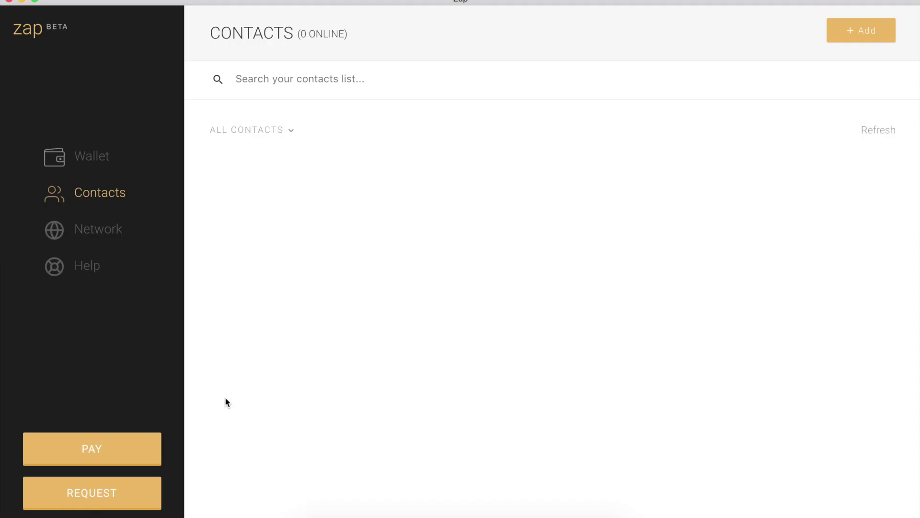
Paste the Y'alls invoice into Zap and send 0.00000100 BTC, dismissing the no-path routing error.
left_click(144, 450)
left_click(331, 318)
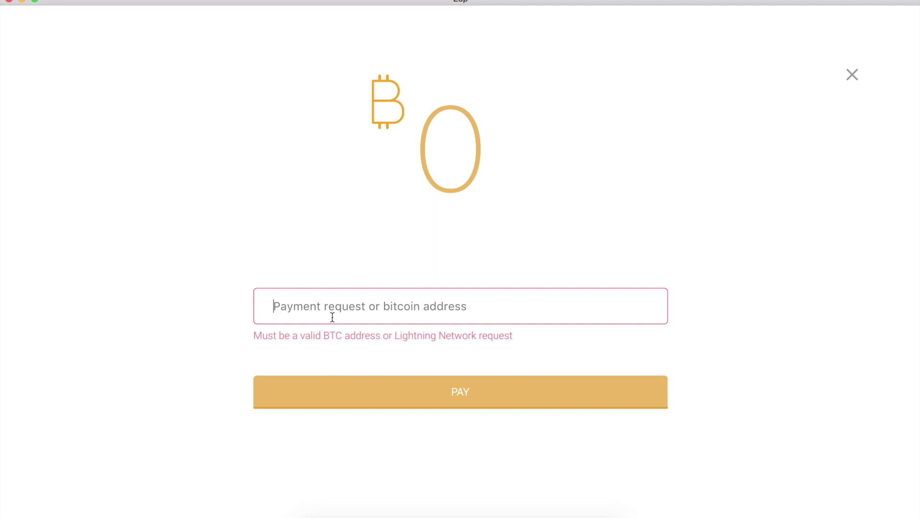
key("super+v")
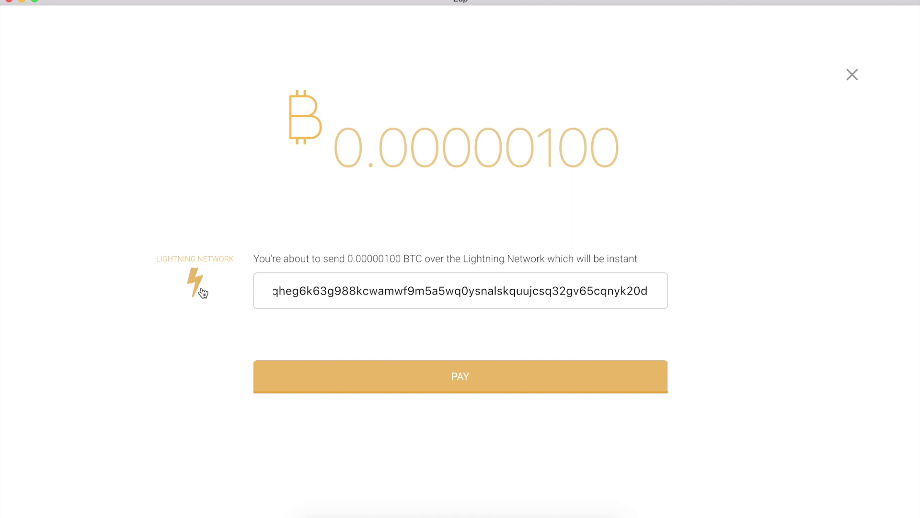
left_click(335, 376)
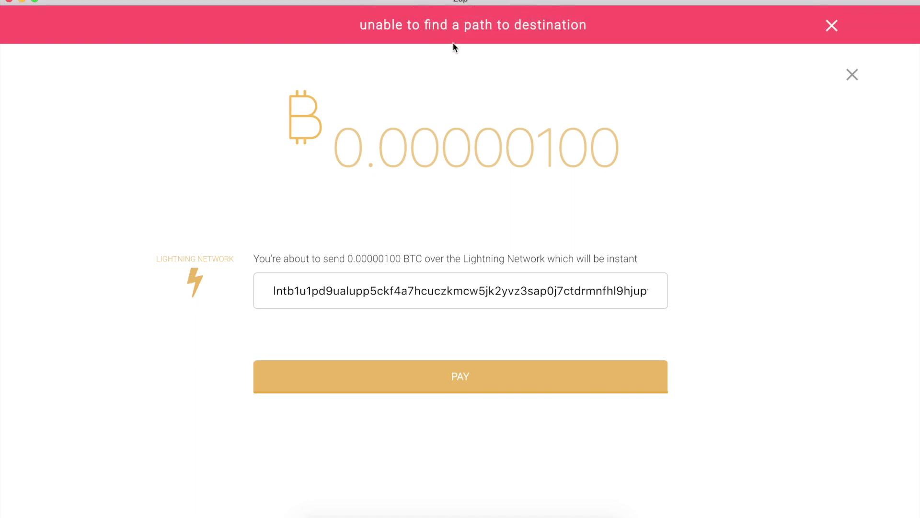
left_click(836, 33)
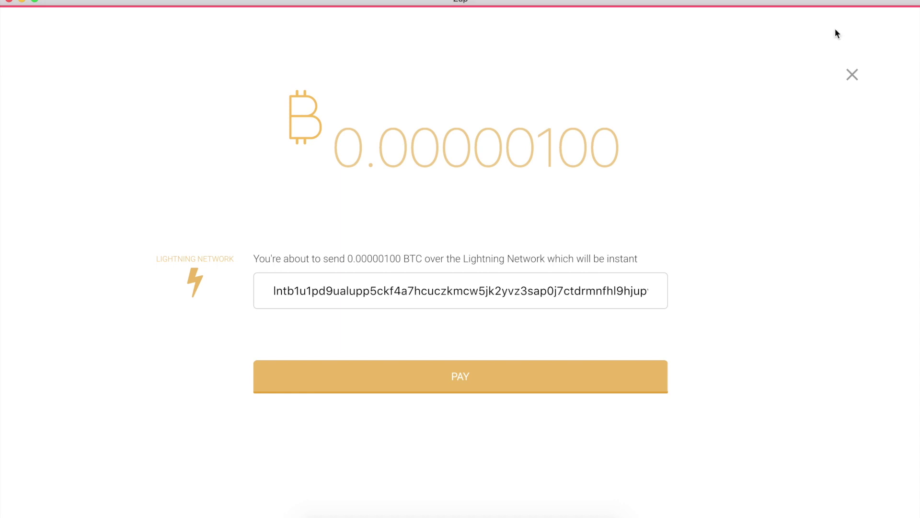
Close the payment form, copy the Y'alls node's peer address, and start adding a contact in Zap.
left_click(845, 74)
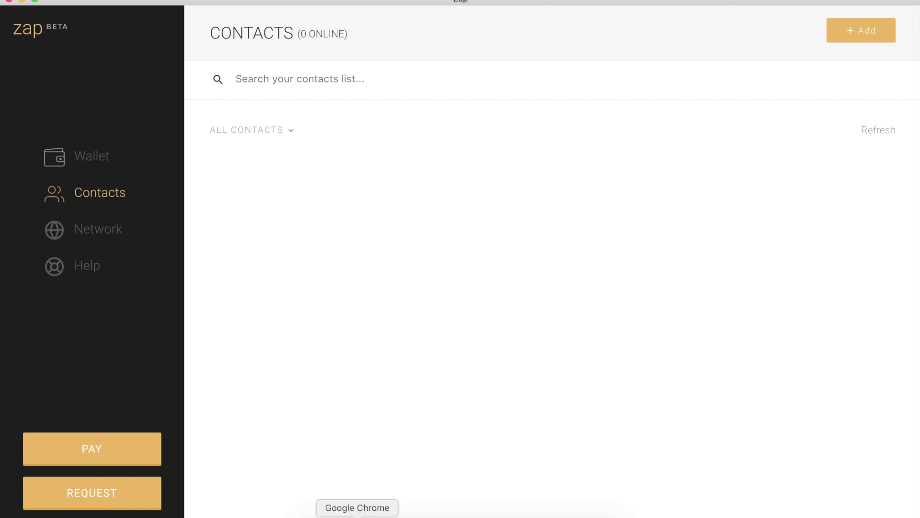
left_click(357, 517)
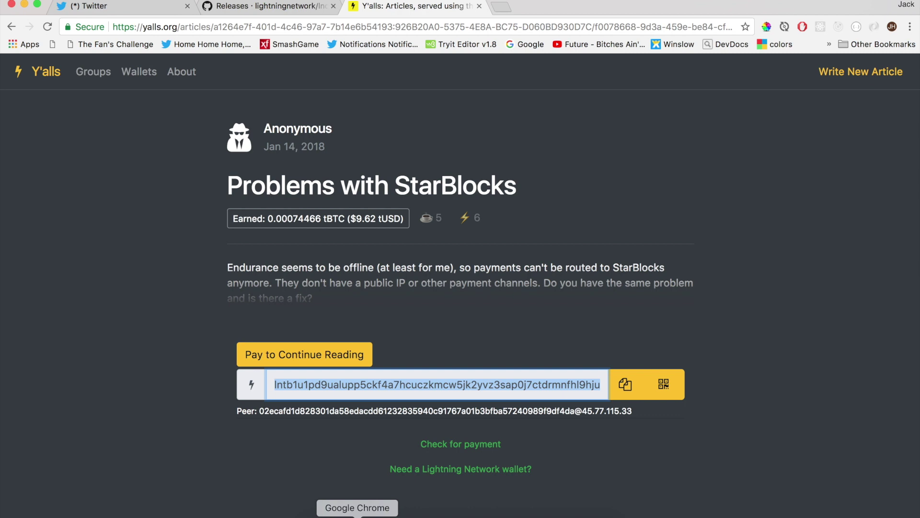
left_click(349, 411)
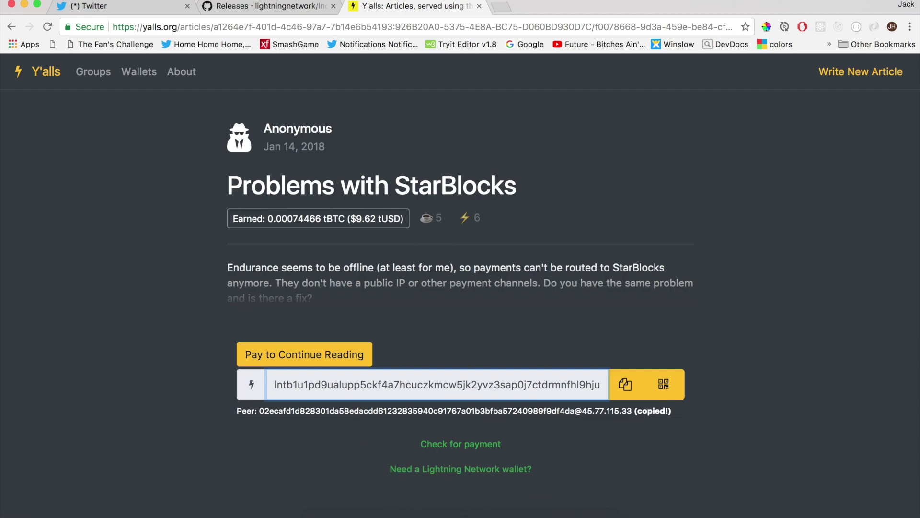
left_click(535, 516)
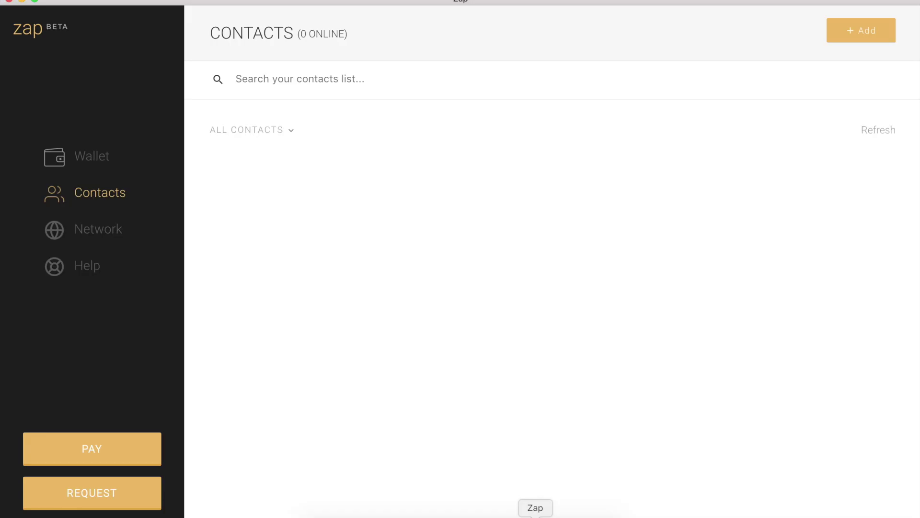
left_click(860, 34)
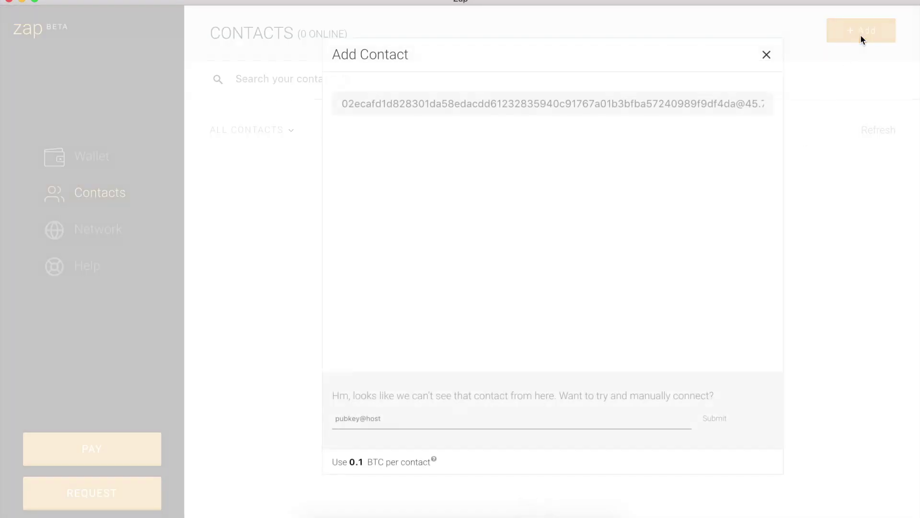
Paste the Y'alls peer address into the contact search and the manual pubkey@host field.
triple_click(657, 102)
key("BackSpace")
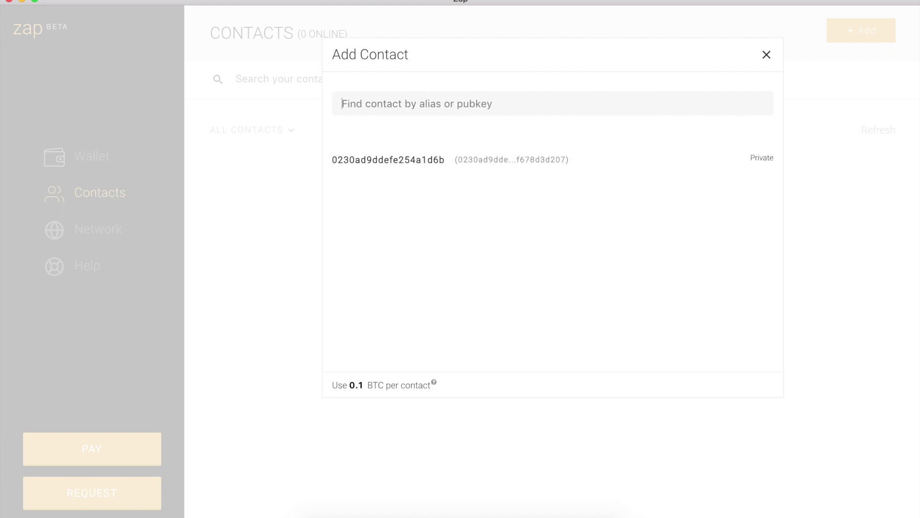
key("super+v")
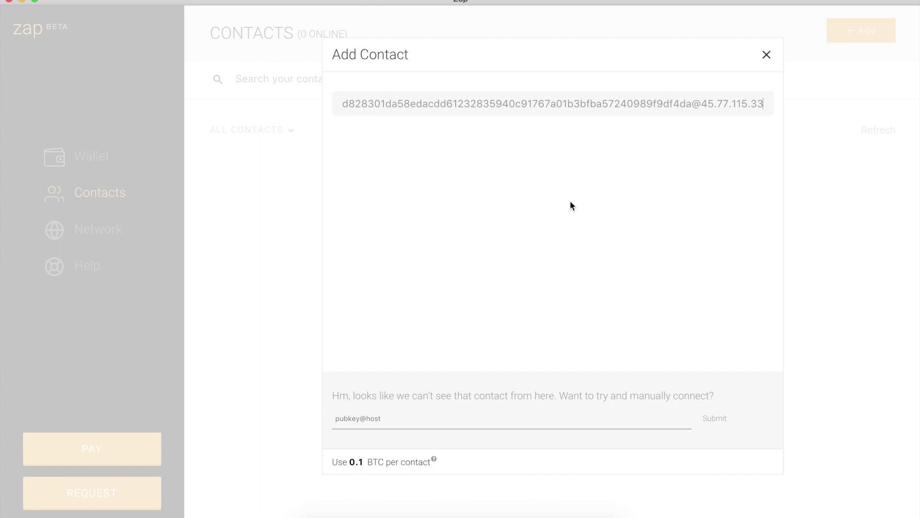
left_click(378, 417)
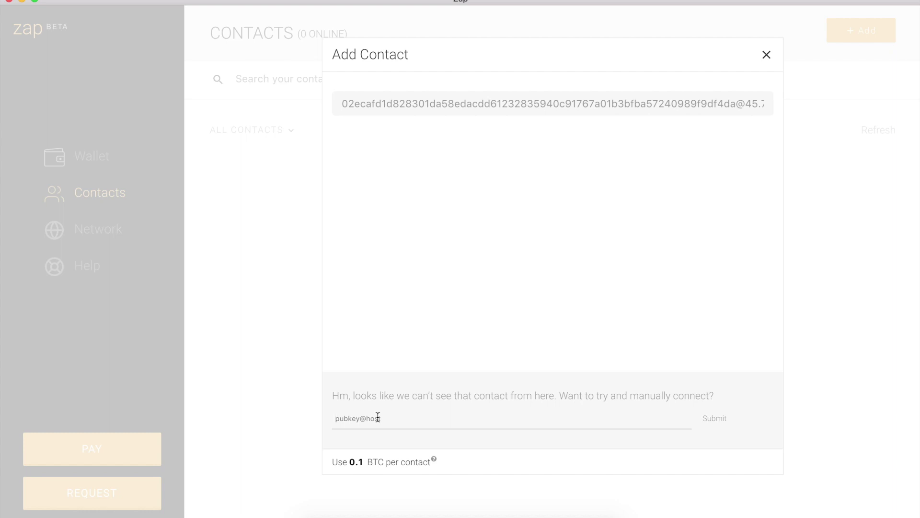
key("super+v")
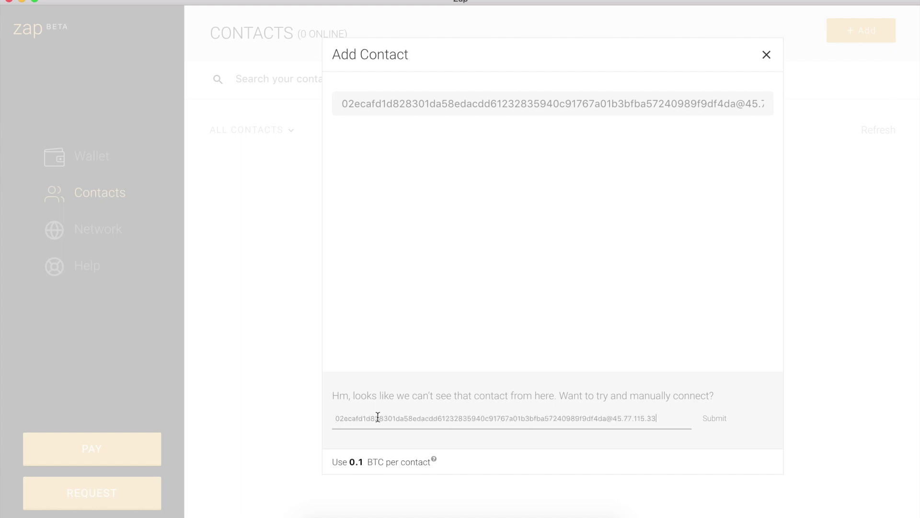
Keep the amount at 0.1 BTC per contact and submit the manual connection.
left_click(362, 460)
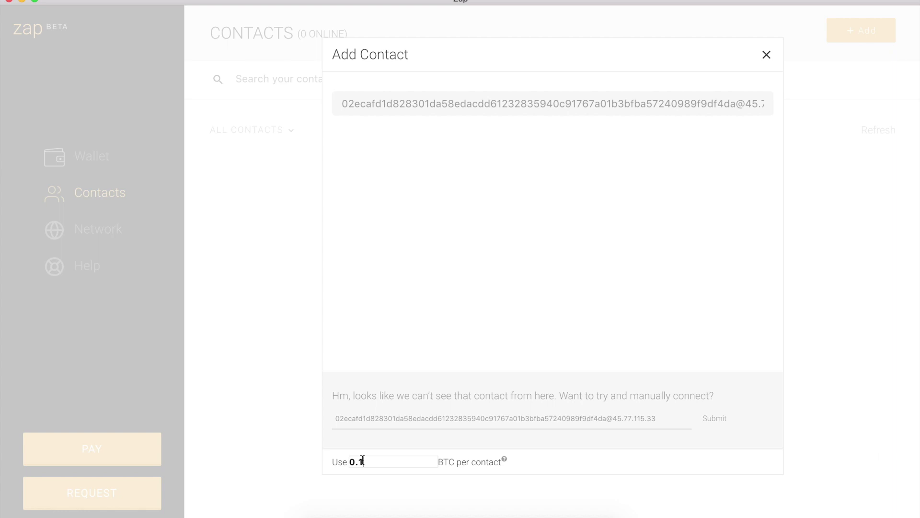
key("BackSpace")
type("05")
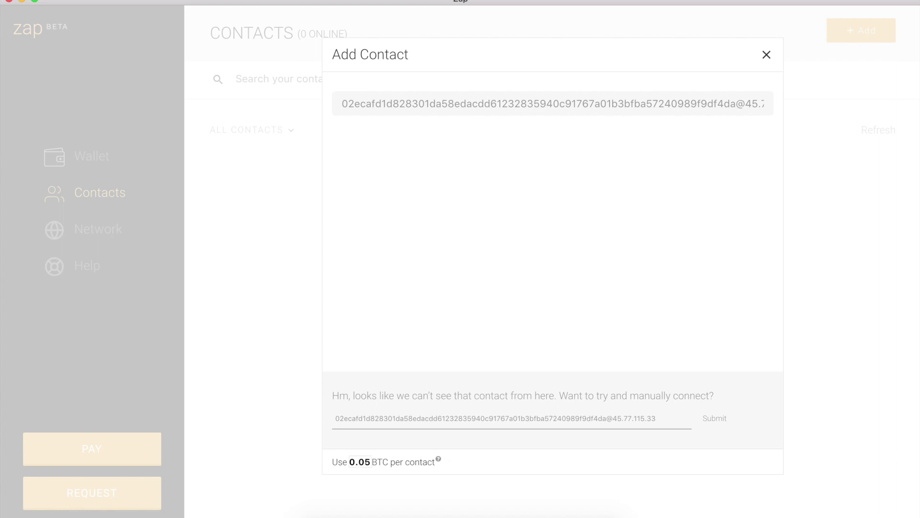
left_click(372, 462)
key("BackSpace")
key("BackSpace")
type("1")
key("Return")
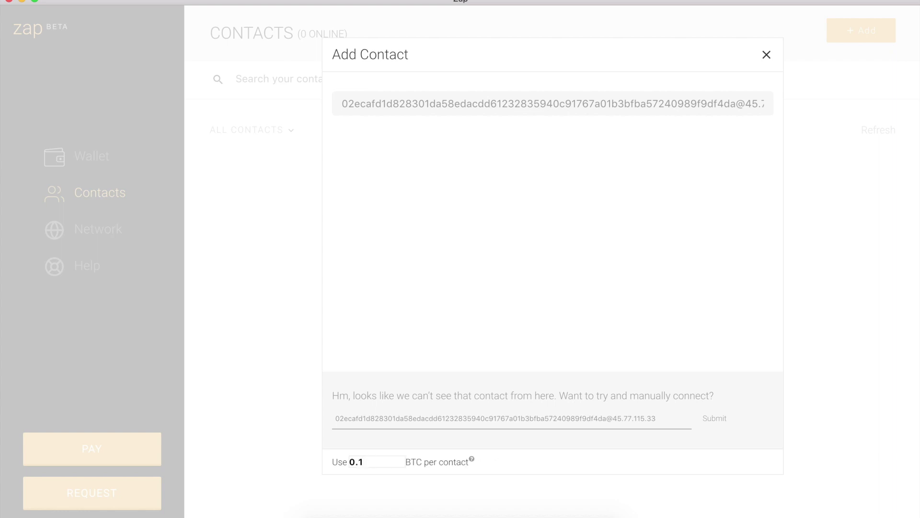
left_click(719, 422)
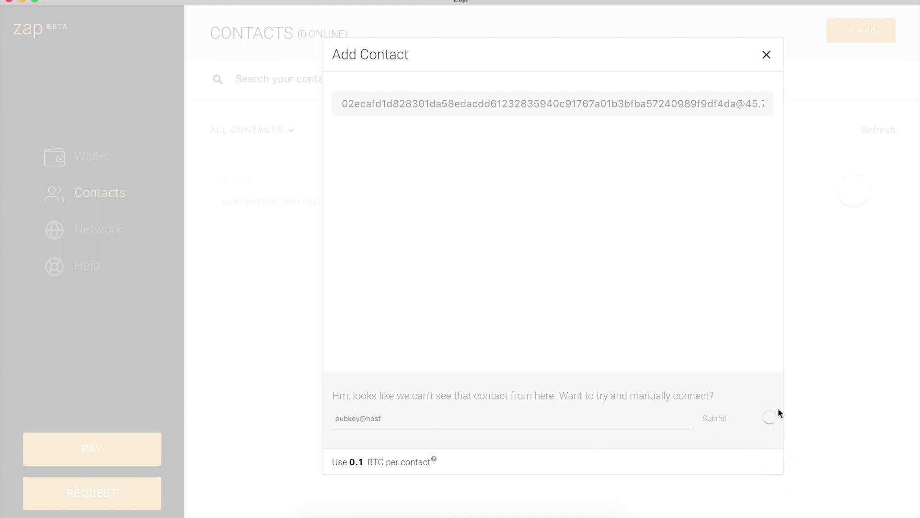
Close the Add Contact dialog and return to the Y'alls article in Chrome.
left_click(767, 54)
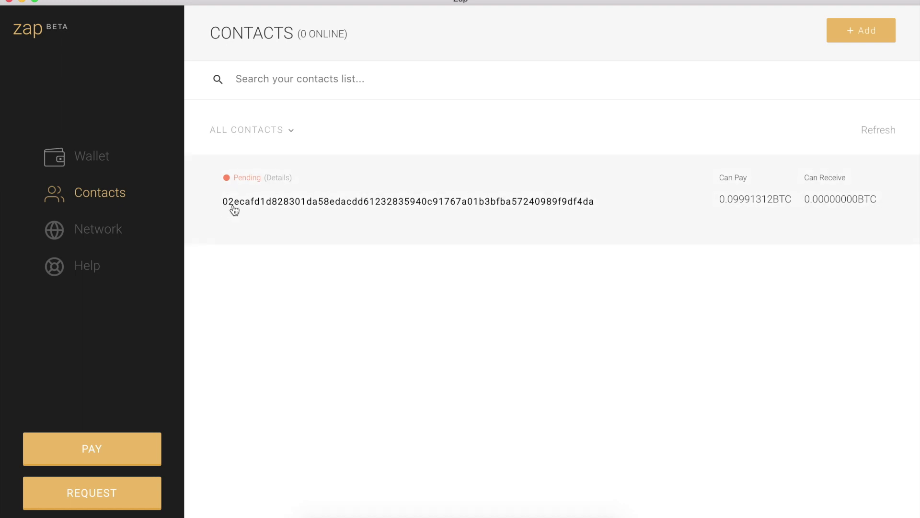
left_click(348, 508)
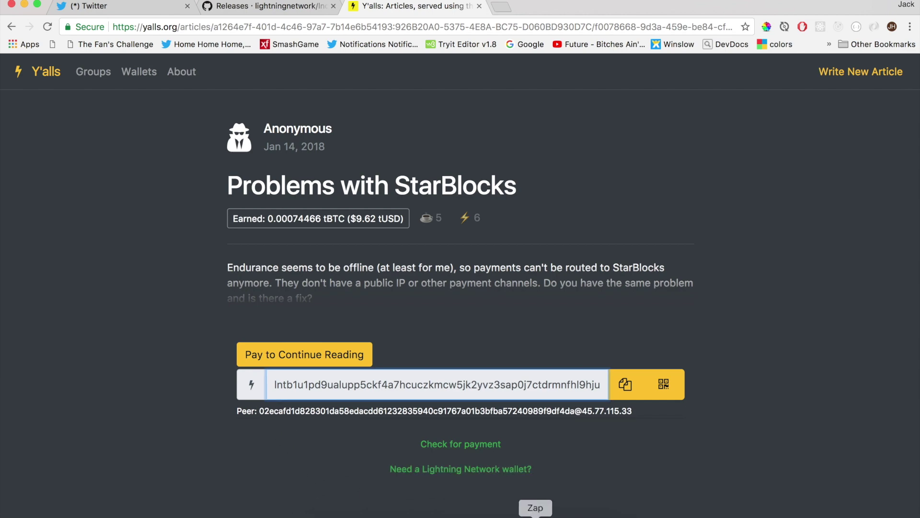
Check the unconfirmed 0.1 BTC funding transaction on SmartBit, then bring Zap's contacts back.
left_click(535, 515)
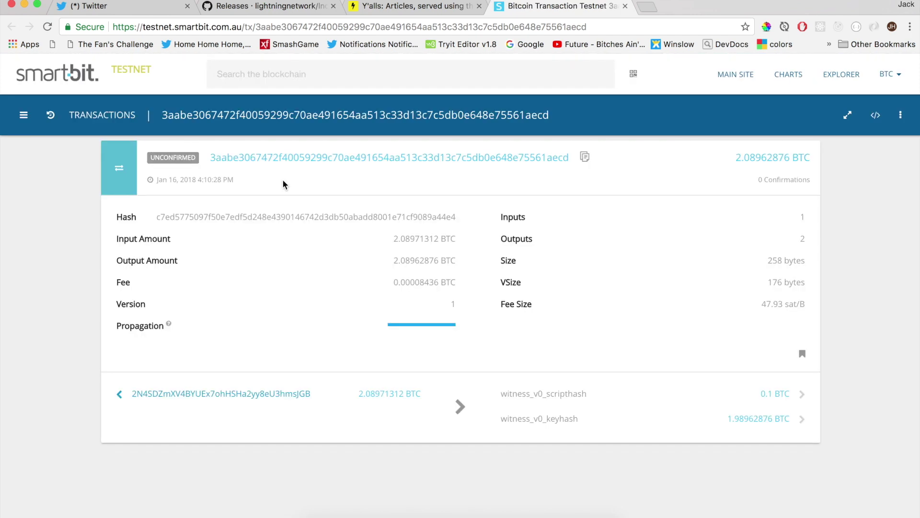
left_click(535, 515)
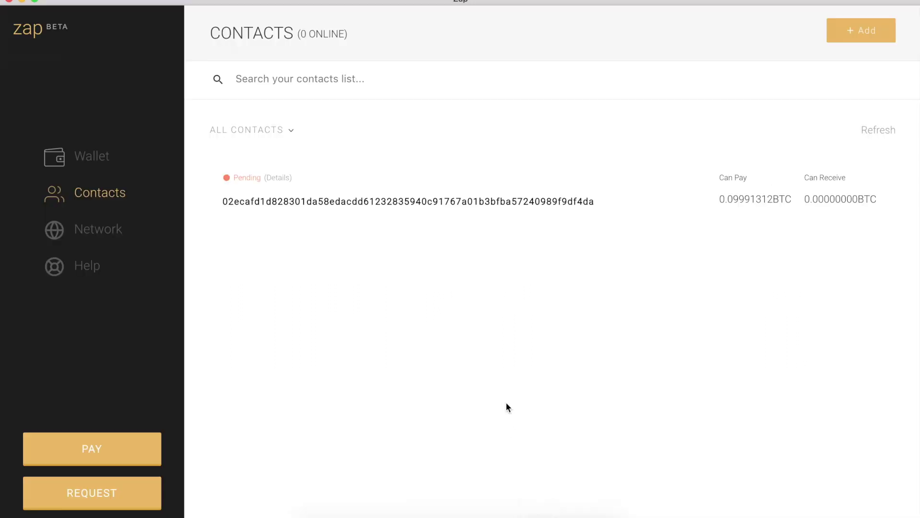